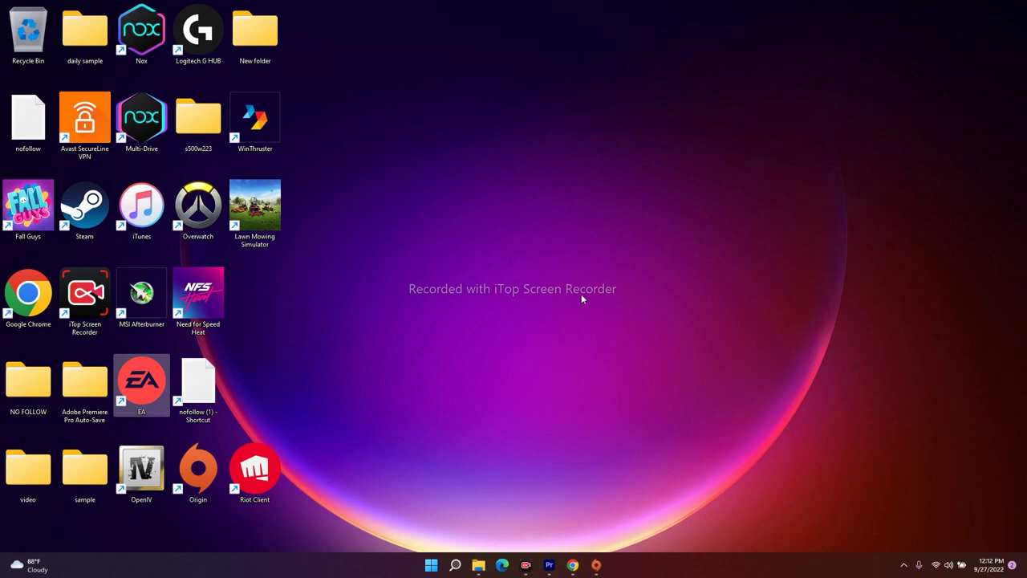
Bring up the Windows search panel from the taskbar.
click(455, 565)
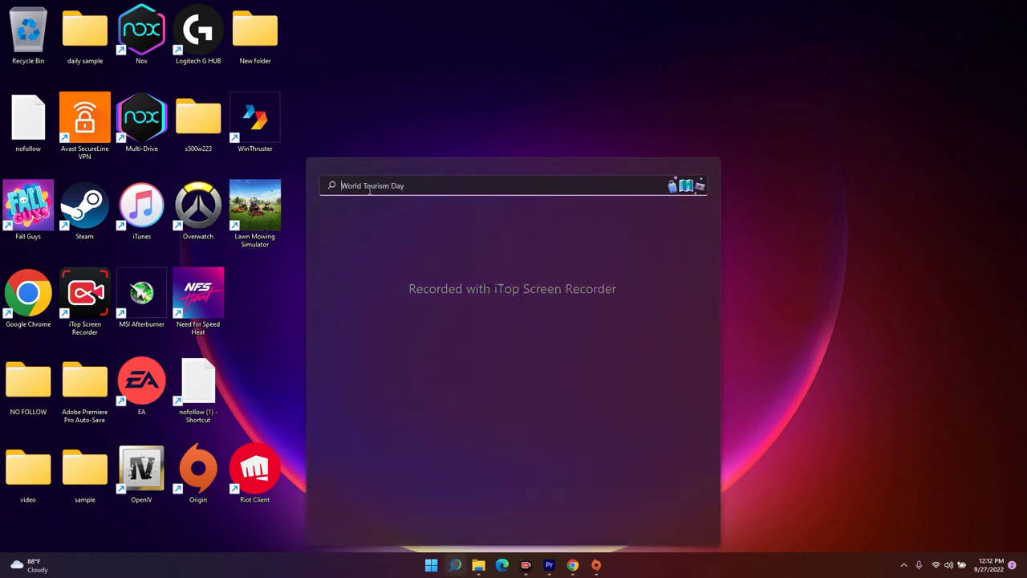
Search for 'or' and open the Origin shortcut's file location in File Explorer.
text(origin)
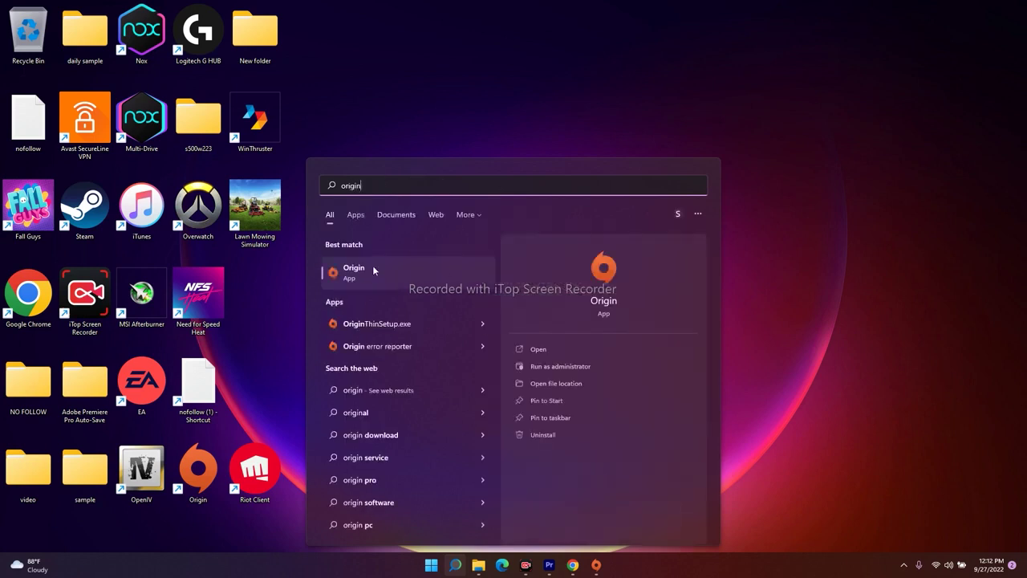
click(560, 384)
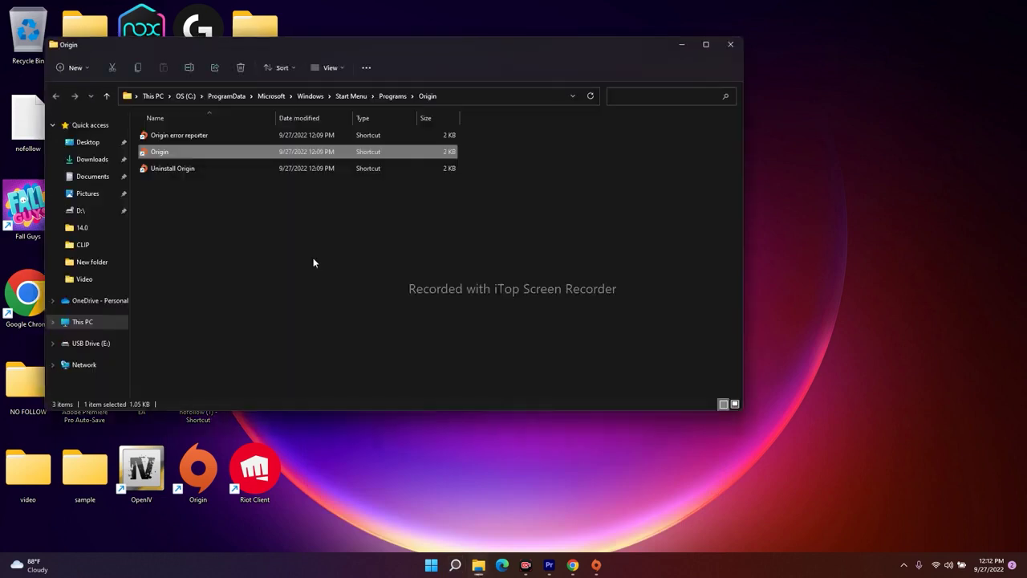
Enable 'Run this program as an administrator' for the Origin shortcut, apply it, and close Explorer.
right_click(168, 156)
click(216, 352)
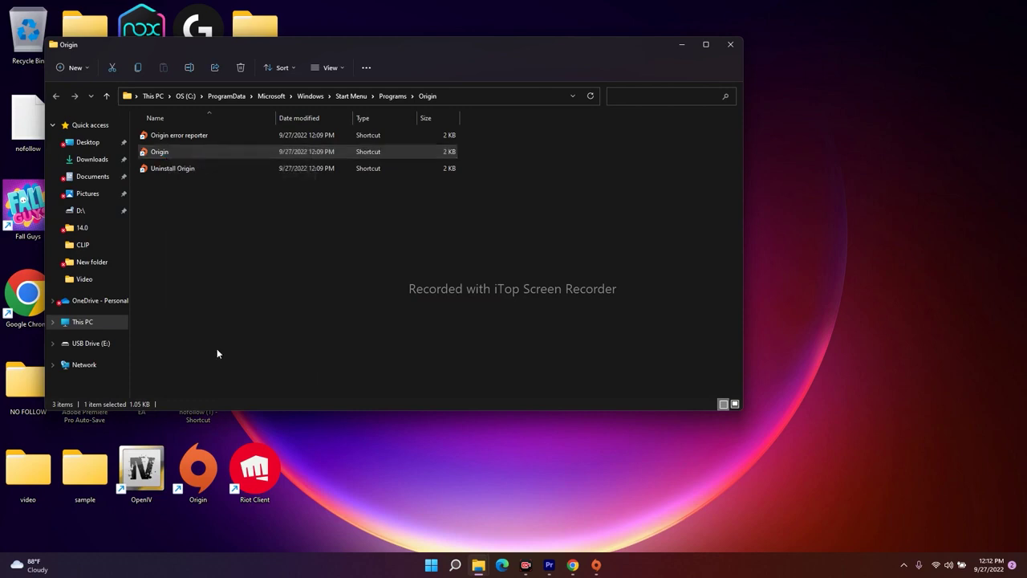
click(252, 344)
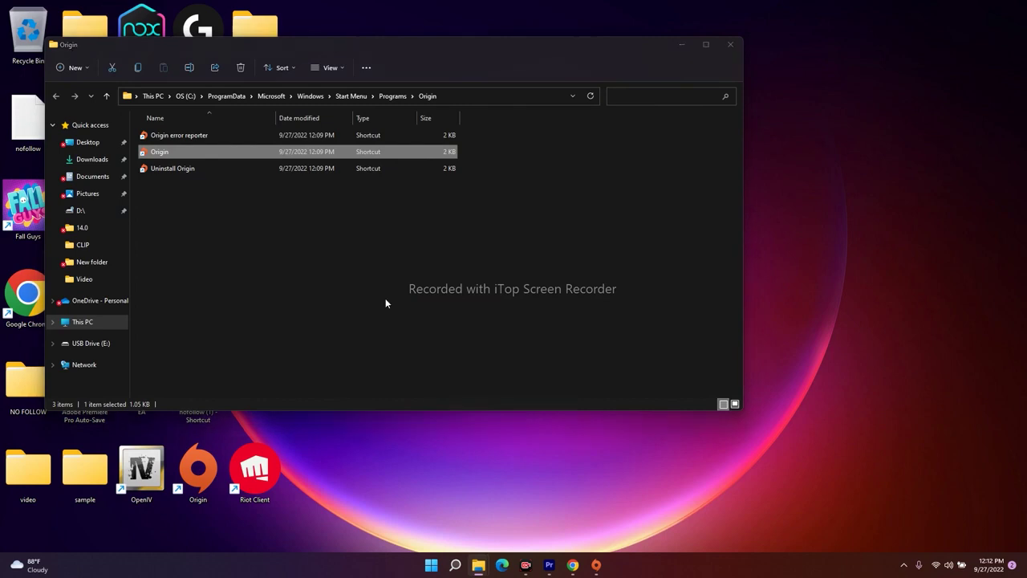
click(329, 189)
drag(270, 162, 602, 118)
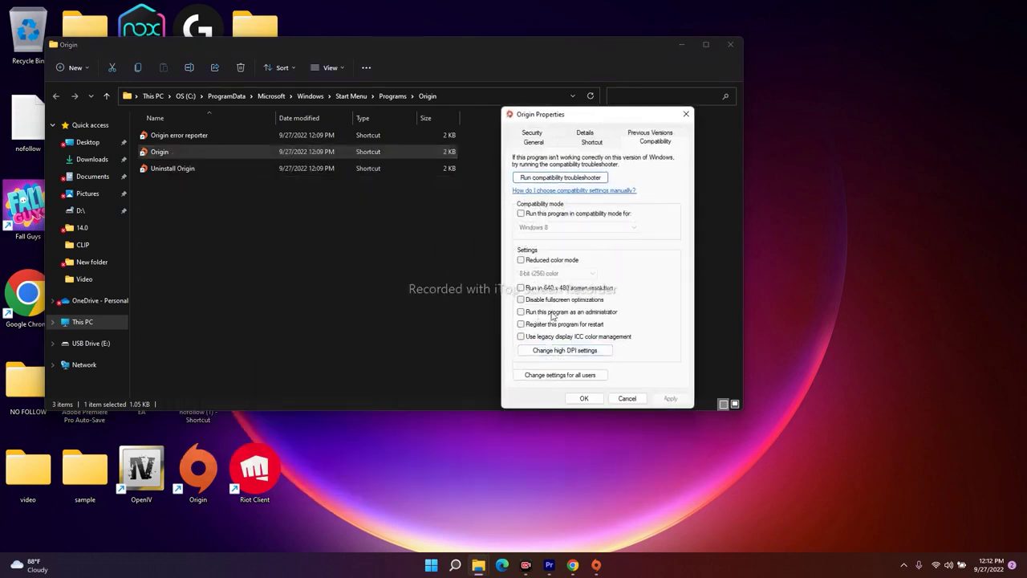
click(575, 314)
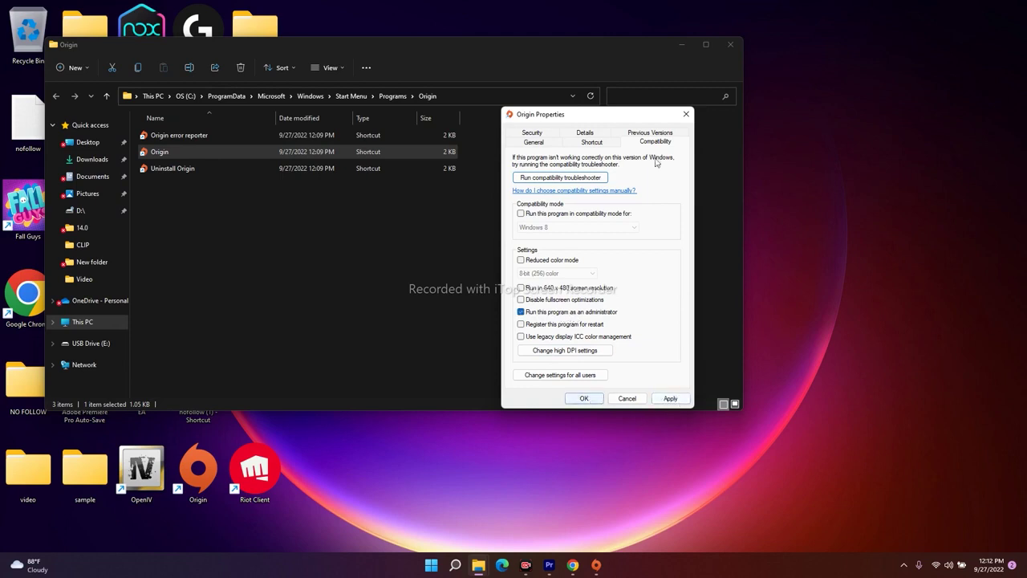
click(305, 239)
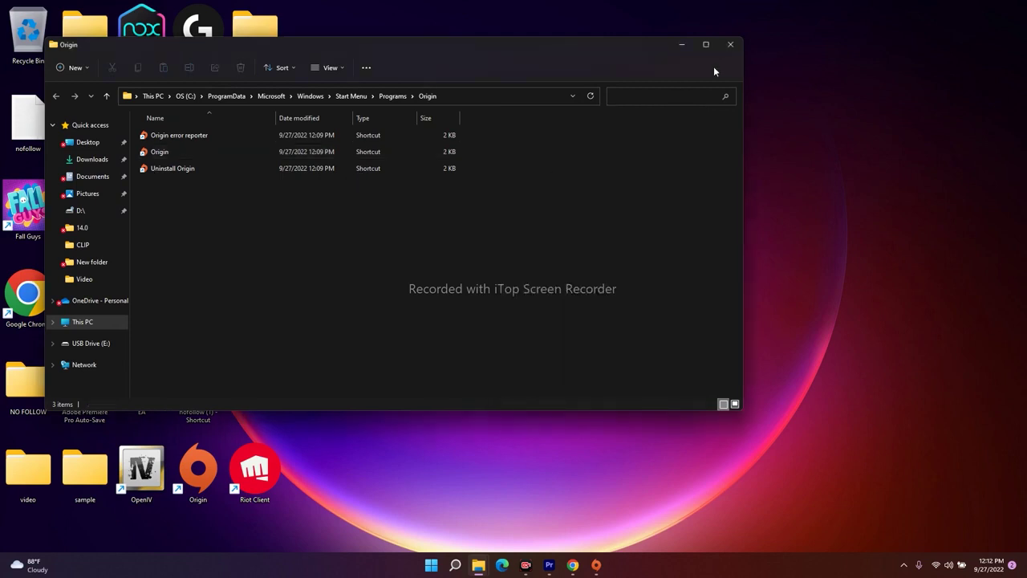
click(731, 46)
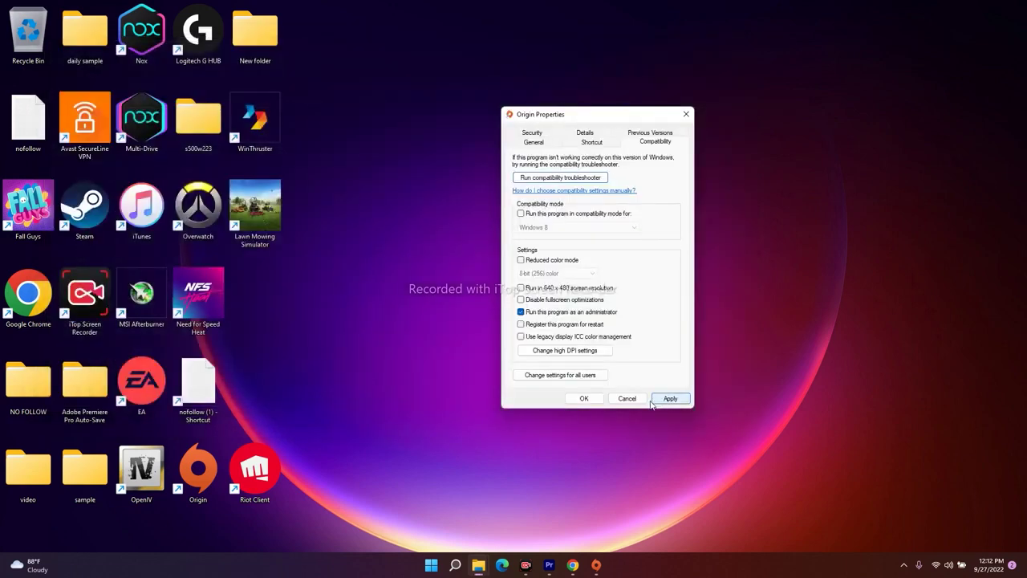
click(629, 400)
click(455, 564)
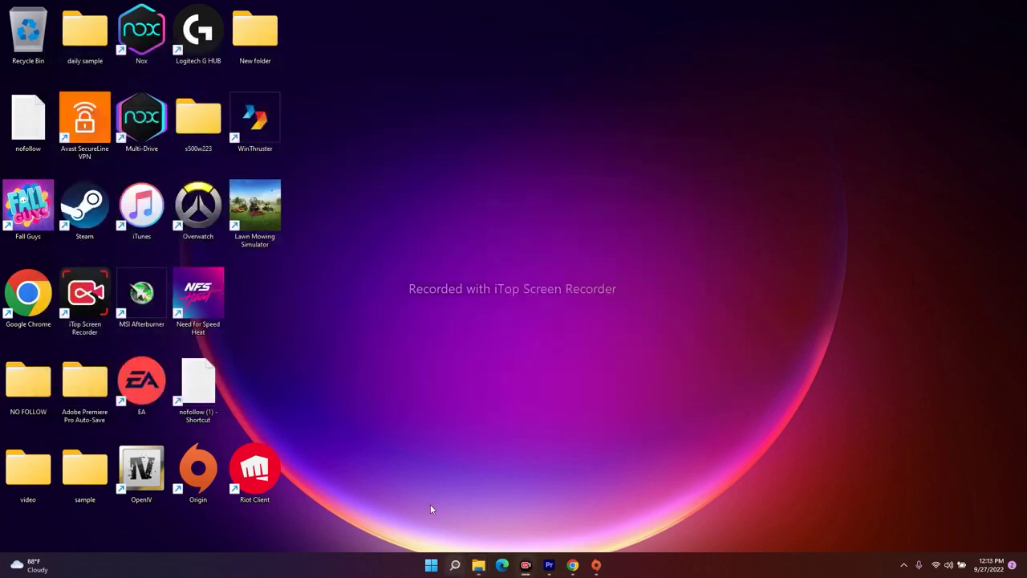
Search 'EA', then open the EA desktop shortcut's file location showing EALauncher.
text(ea)
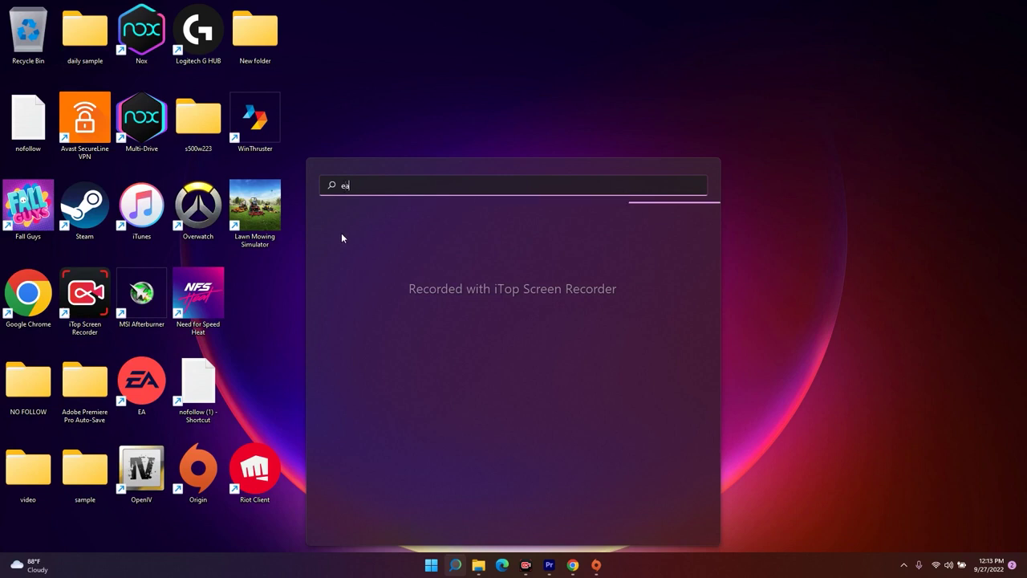
key(BackSpace)
key(BackSpace)
text(EA)
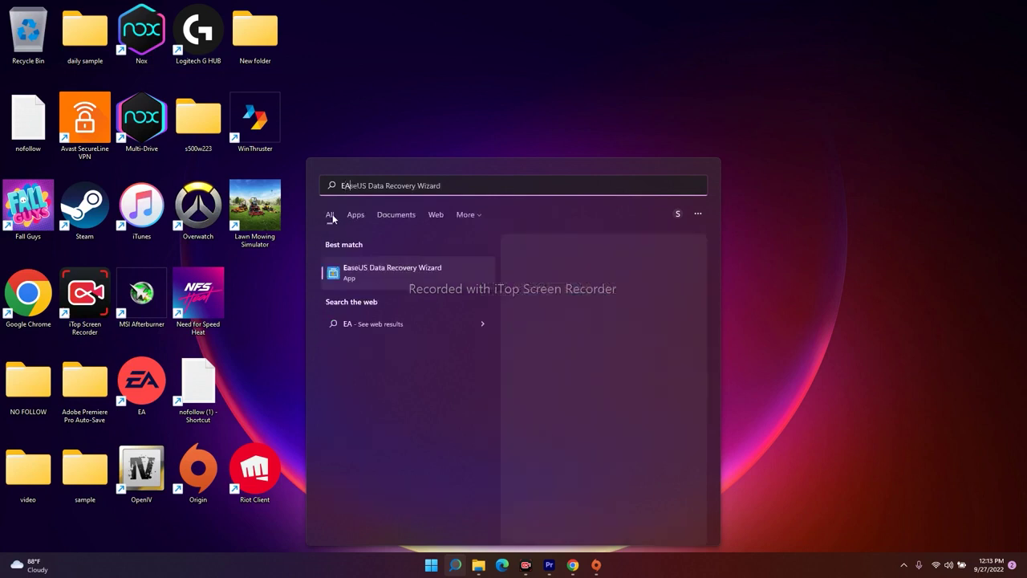
click(511, 110)
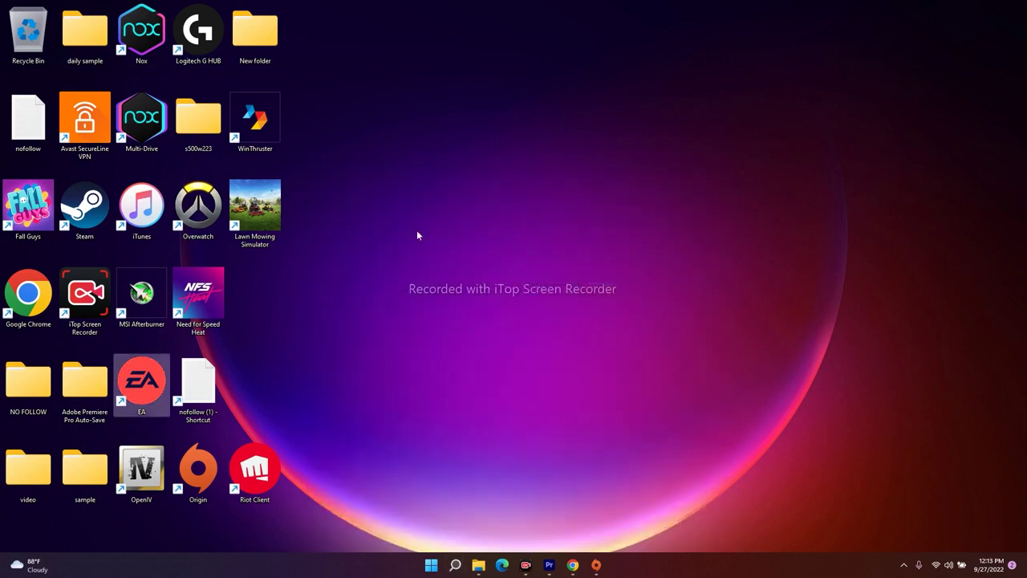
right_click(148, 397)
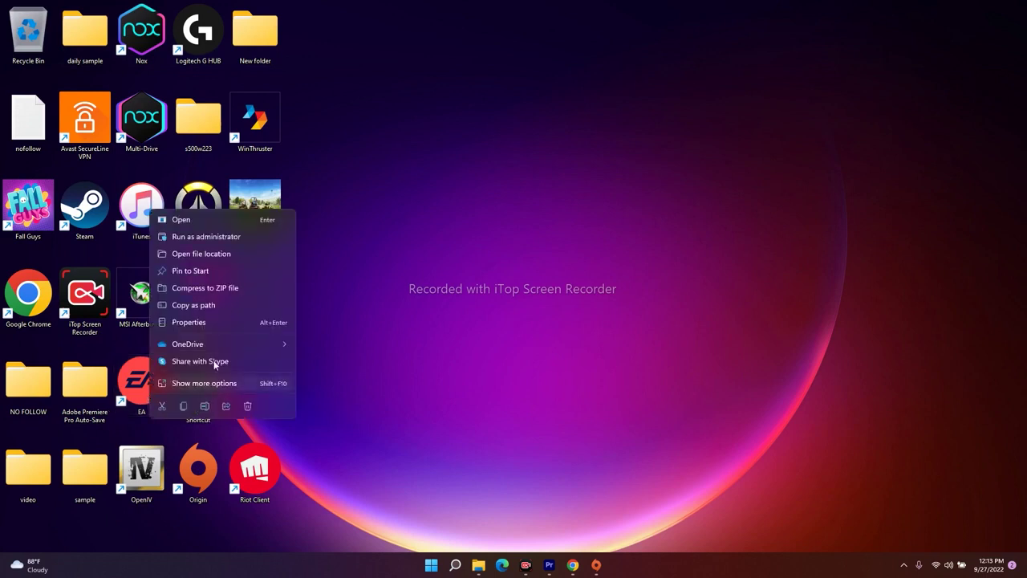
click(199, 254)
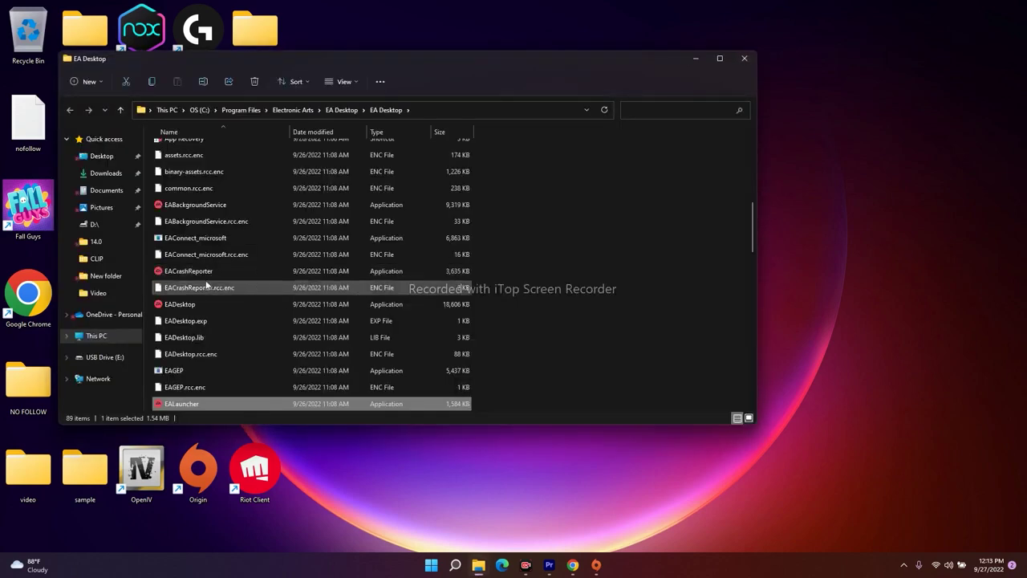
Enable 'Run this program as an administrator' for EALauncher and close the EA Desktop folder.
right_click(195, 403)
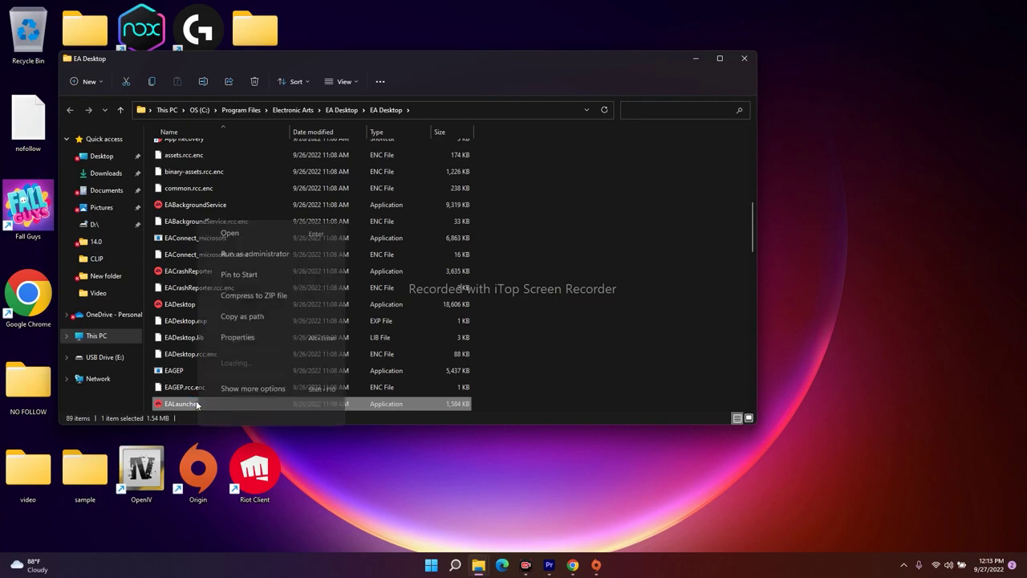
click(260, 392)
click(318, 382)
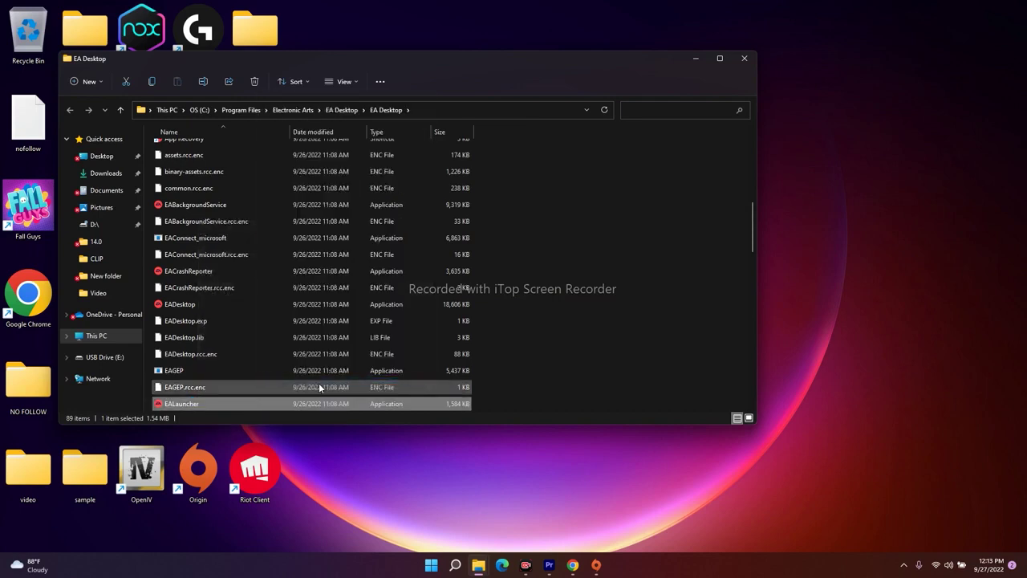
drag(359, 250, 607, 162)
click(541, 187)
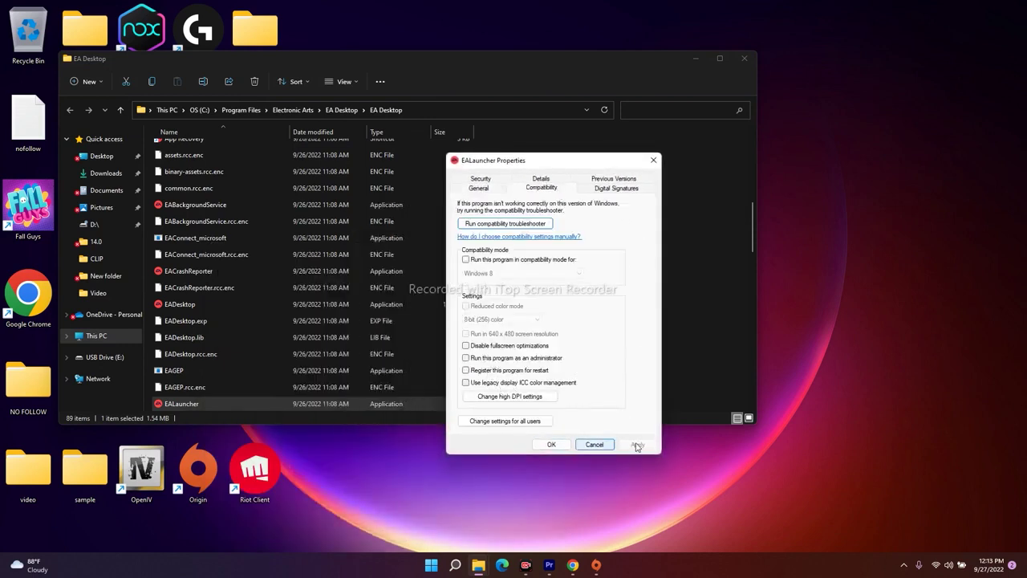
click(522, 358)
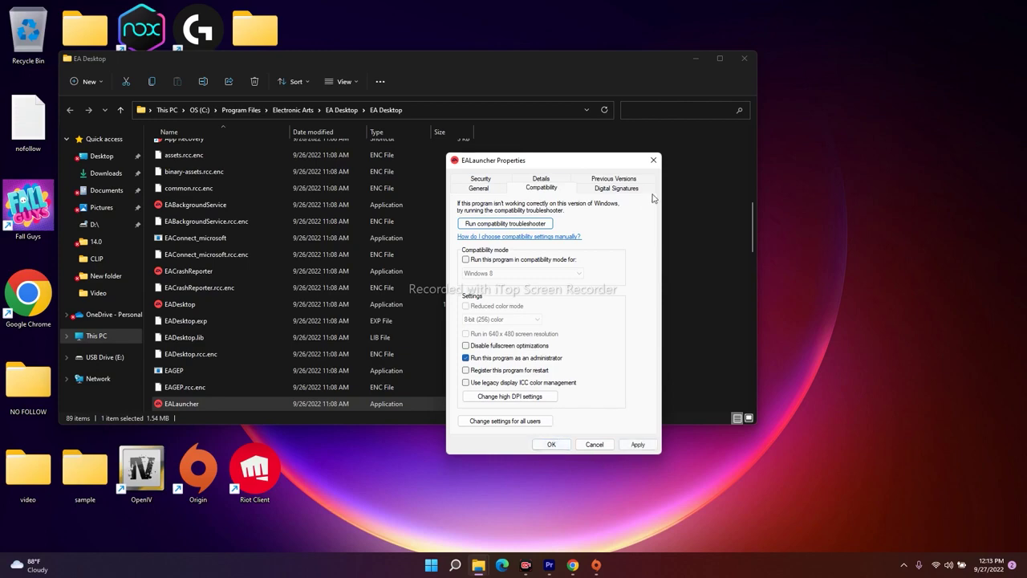
click(653, 159)
click(745, 58)
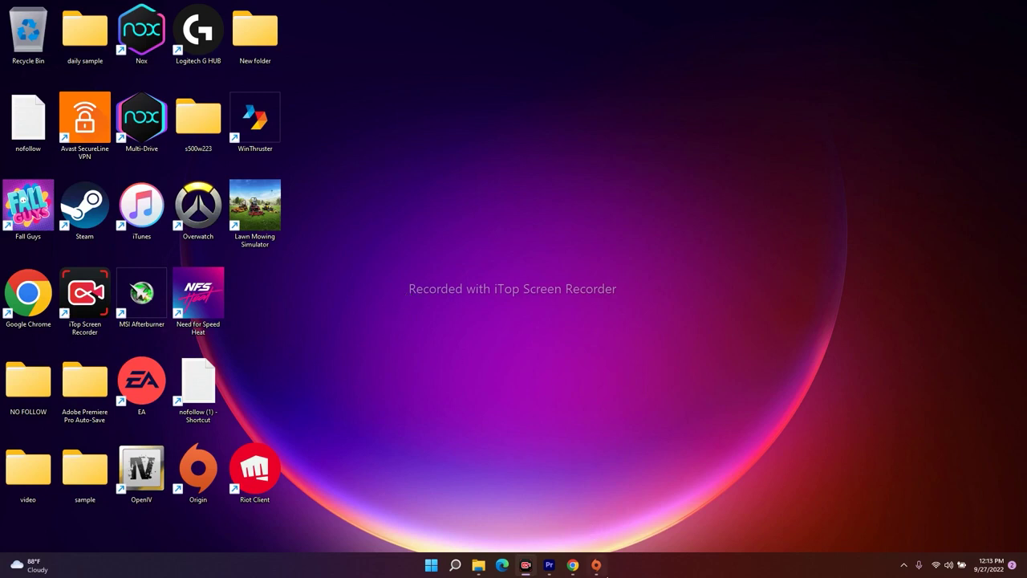
mouse_move(598, 567)
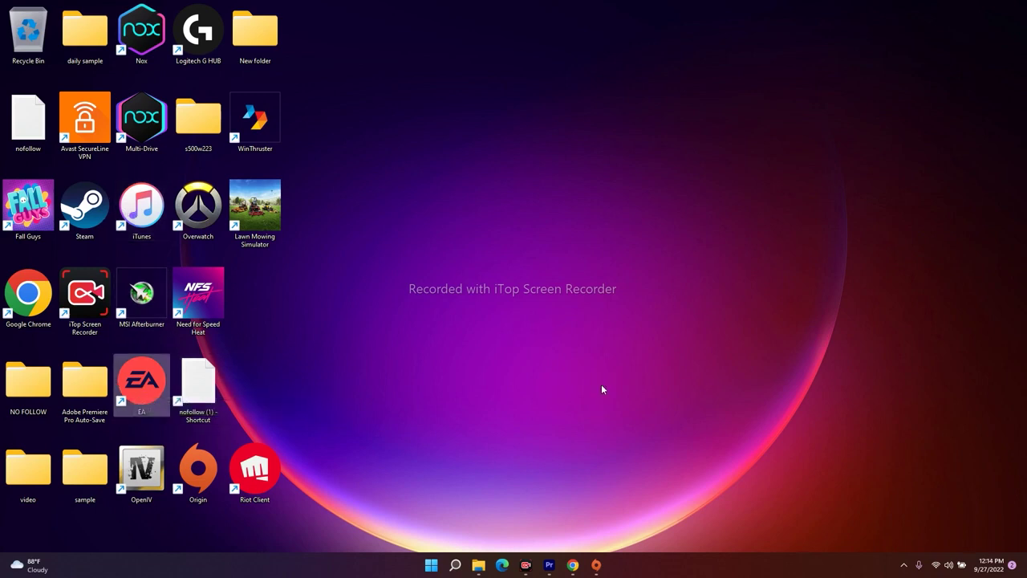
click(903, 564)
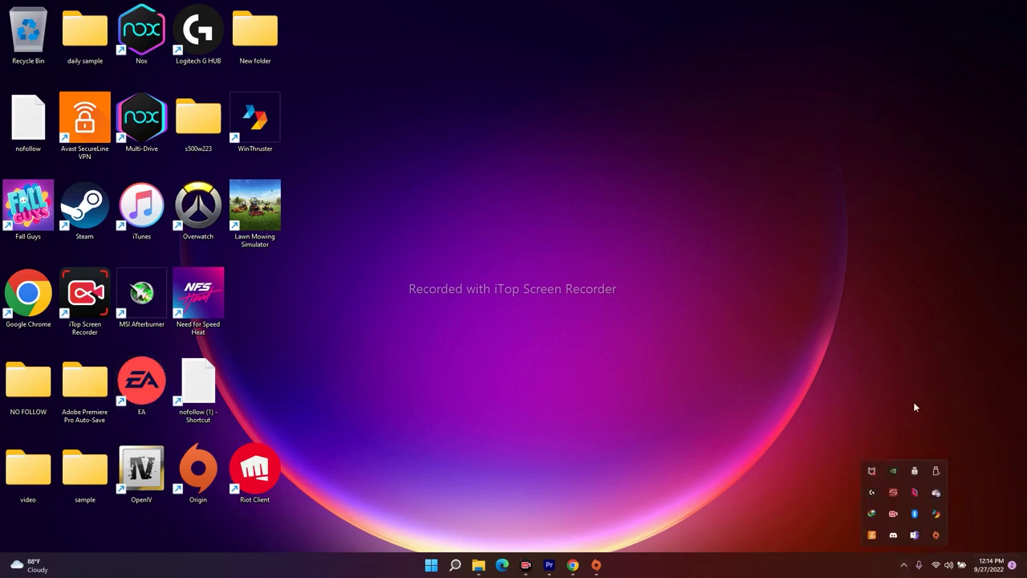
click(937, 536)
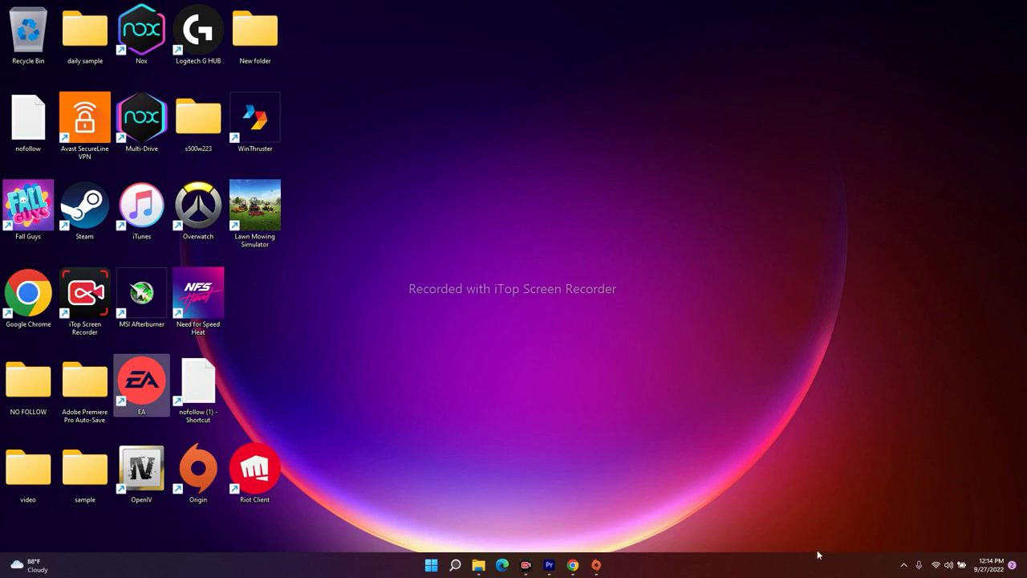
click(904, 565)
click(863, 378)
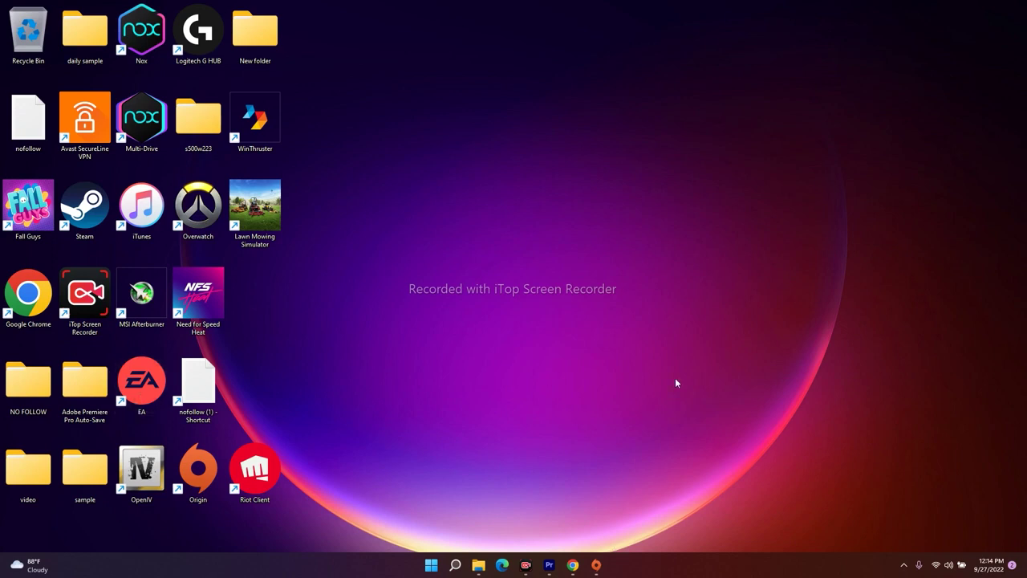
Search 'CONTR', launch Control Panel, and go to Programs and Features.
click(455, 564)
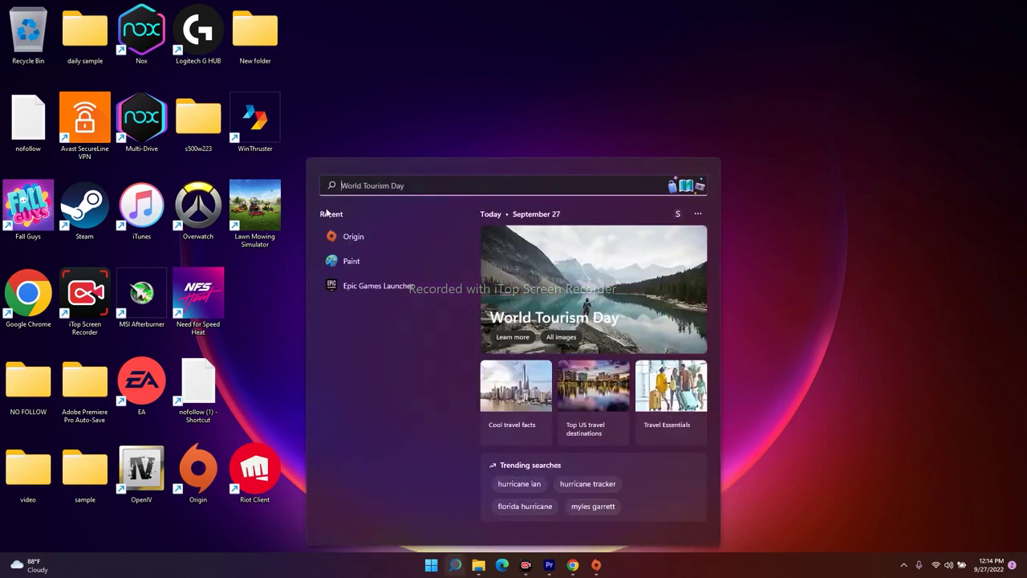
text(CONTR)
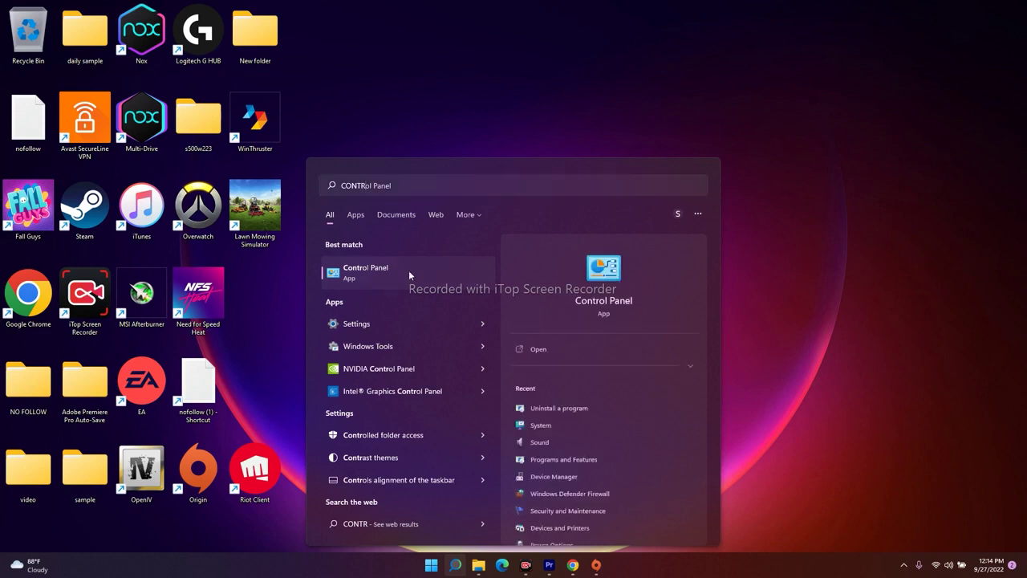
click(409, 275)
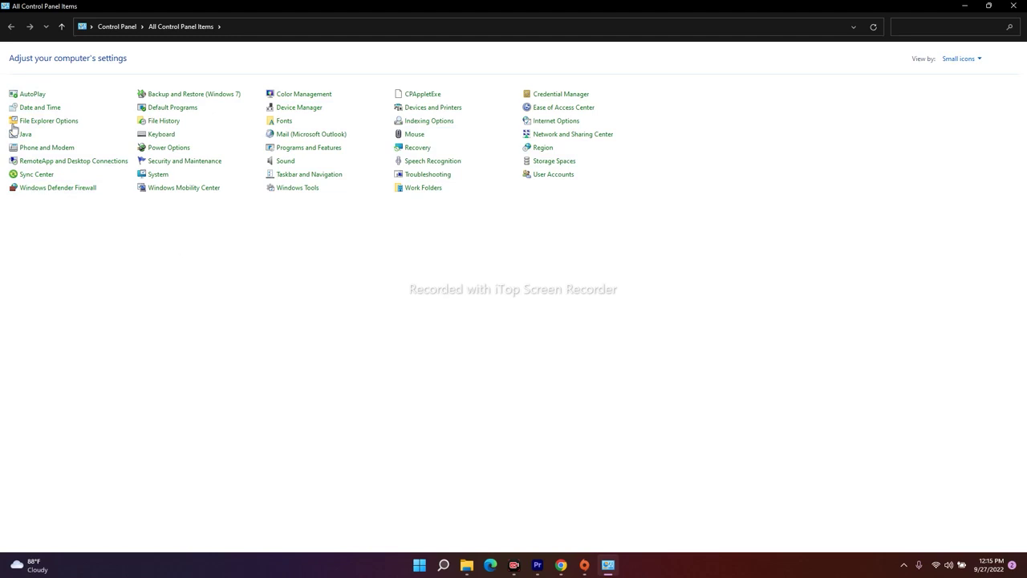
click(334, 149)
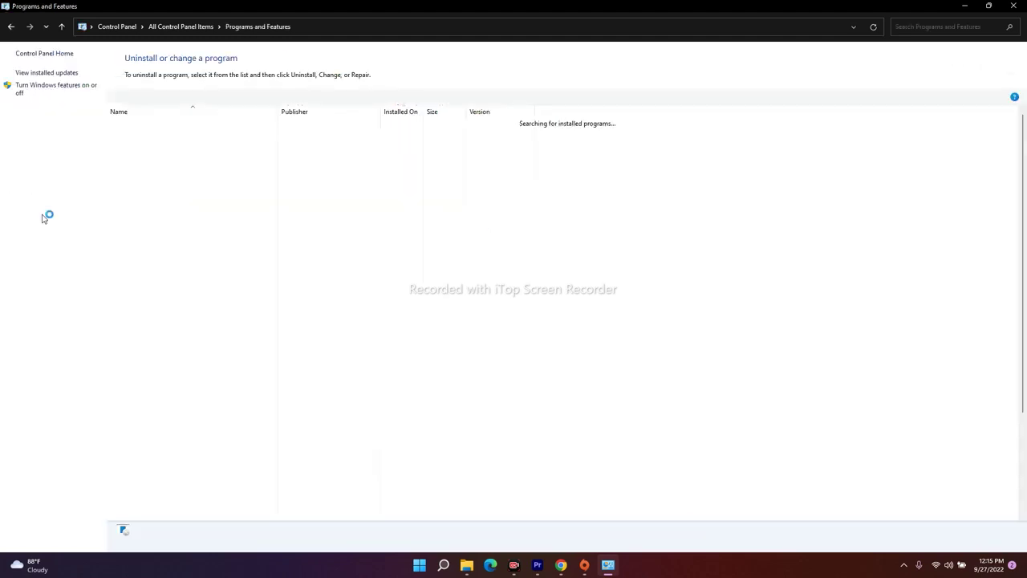
Find Origin in the installed programs list and choose Uninstall from its context menu.
scroll(564, 299, down, 13)
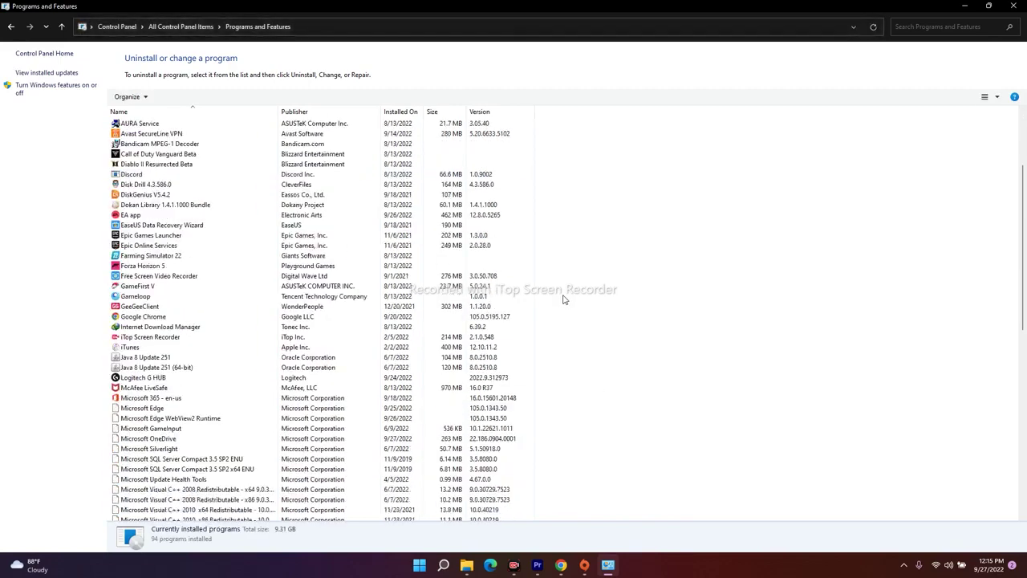
scroll(554, 304, up, 5)
scroll(552, 305, up, 7)
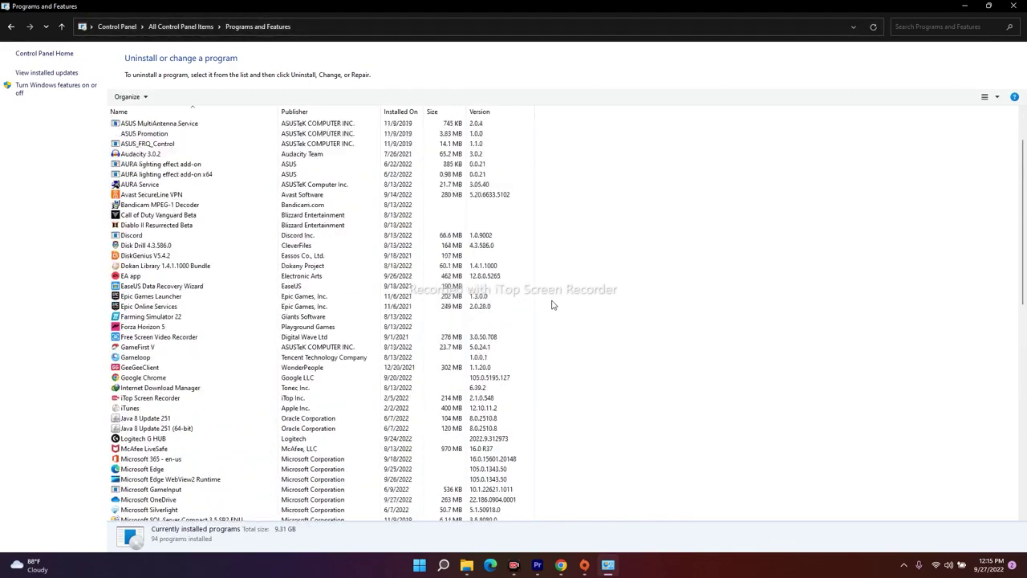
scroll(552, 305, down, 2)
scroll(552, 305, up, 3)
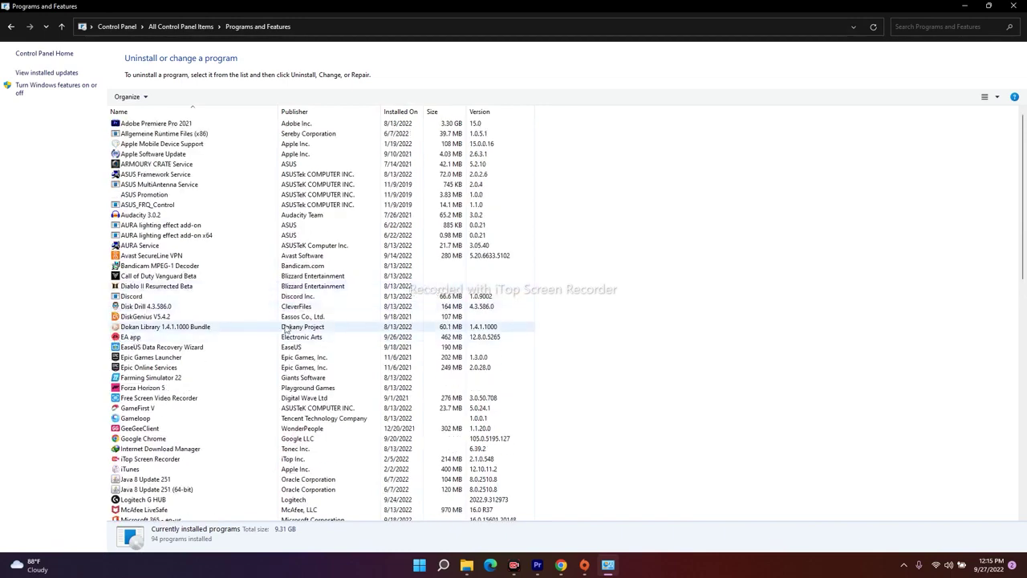
scroll(278, 329, down, 11)
scroll(278, 329, down, 8)
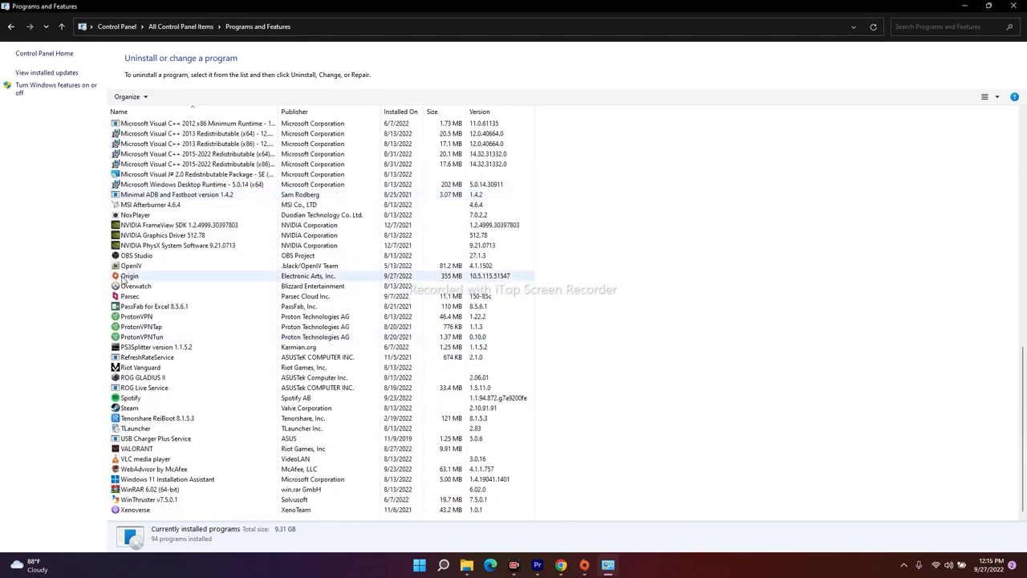
click(129, 277)
right_click(146, 280)
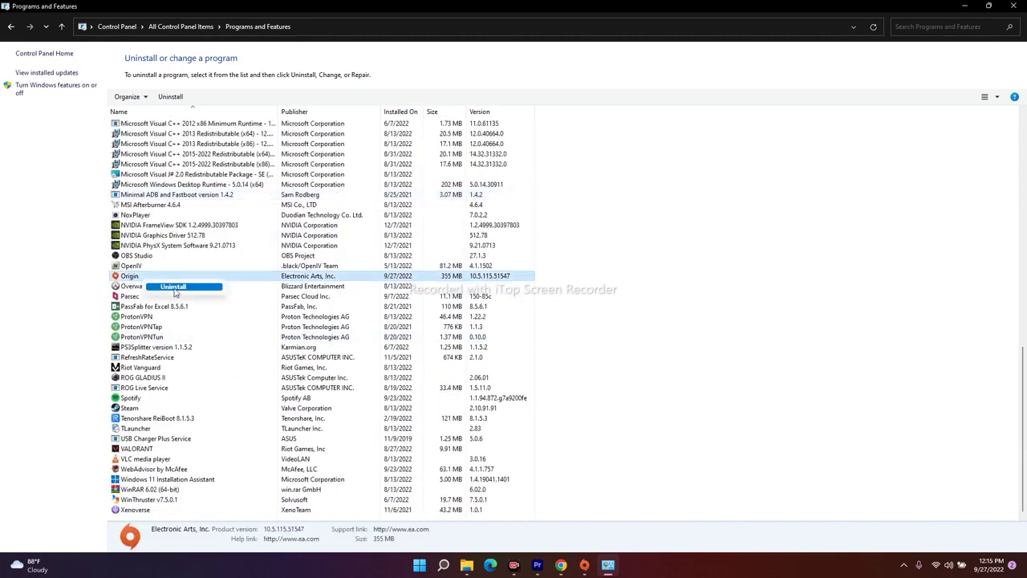
click(547, 359)
scroll(222, 294, up, 12)
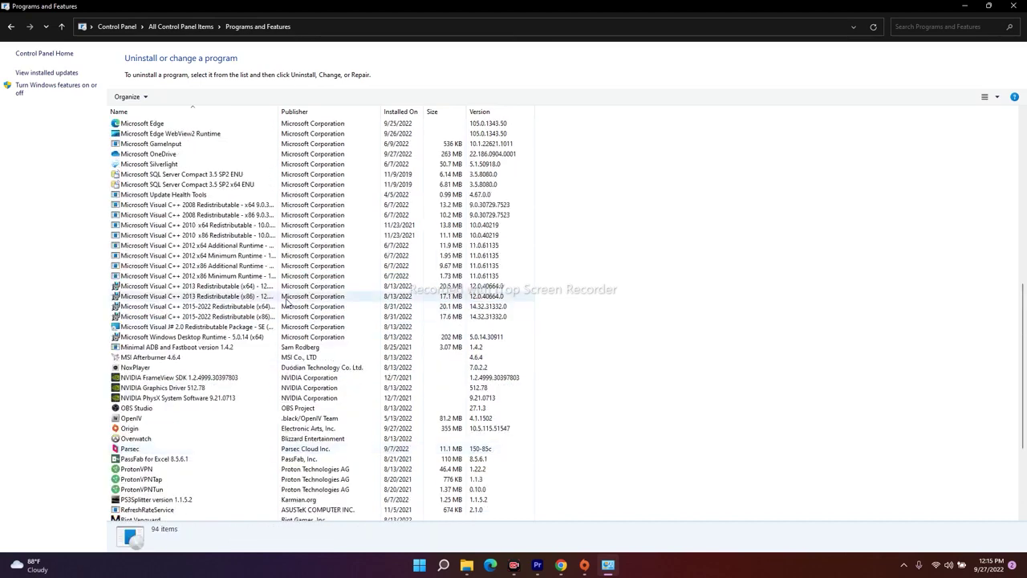